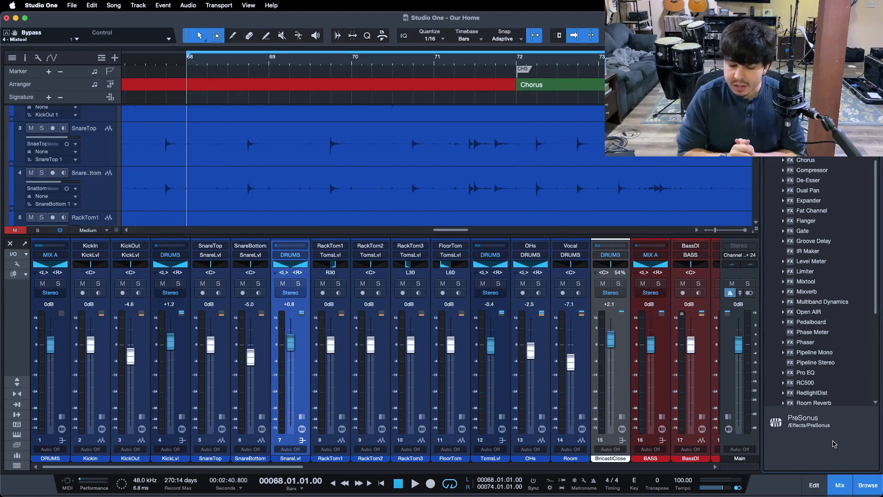
# Play the section and set solos so the drum channels, drum bus and overheads are heard in isolation.
pyautogui.press('space')
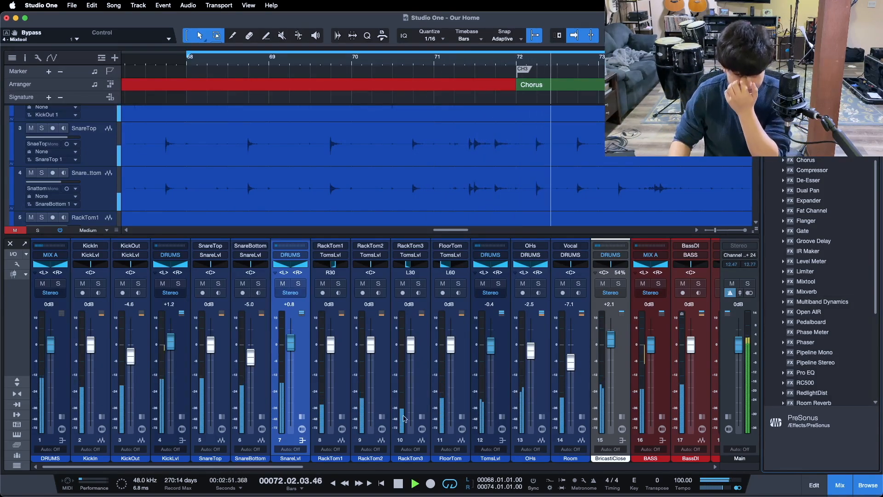
pyautogui.click(59, 284)
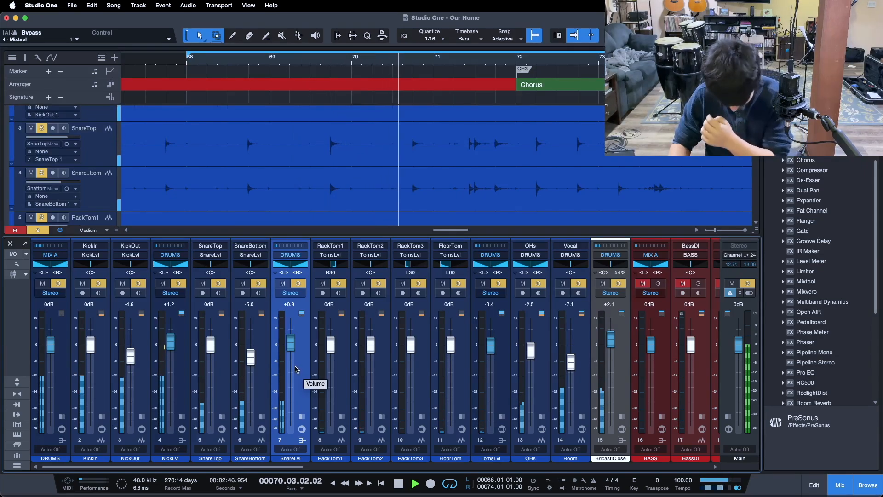
pyautogui.click(178, 283)
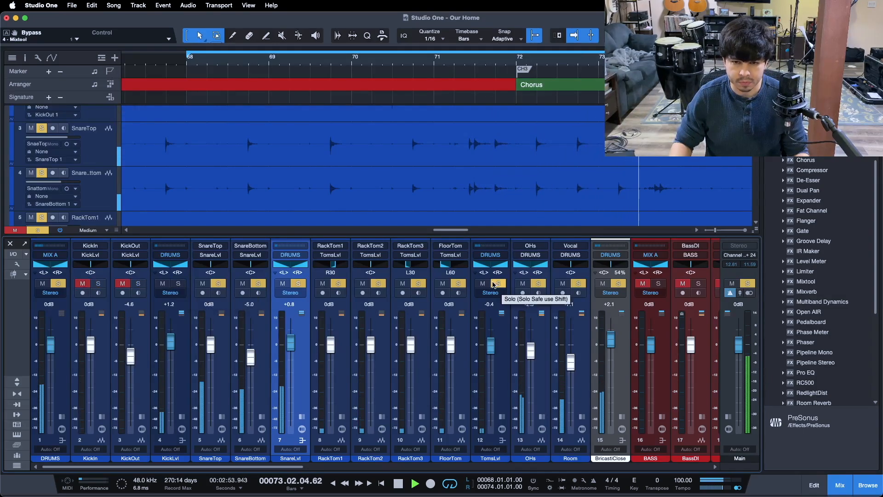
pyautogui.click(179, 283)
pyautogui.click(498, 284)
pyautogui.click(544, 285)
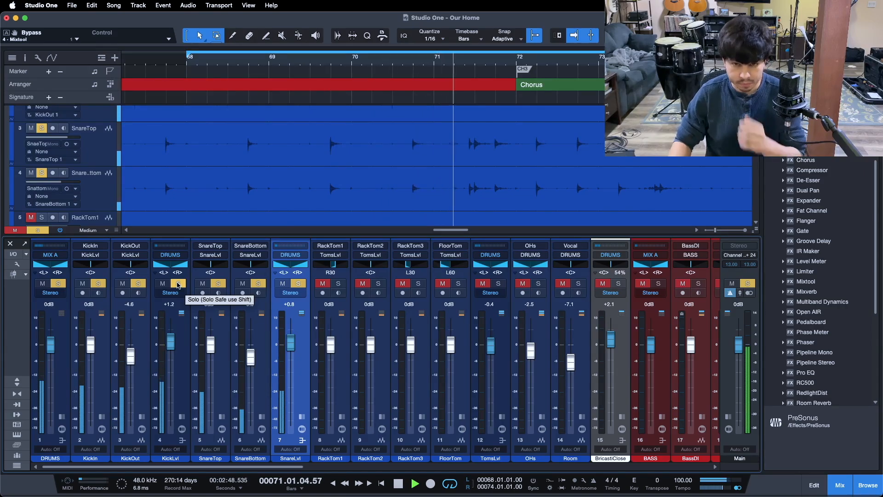
pyautogui.click(178, 284)
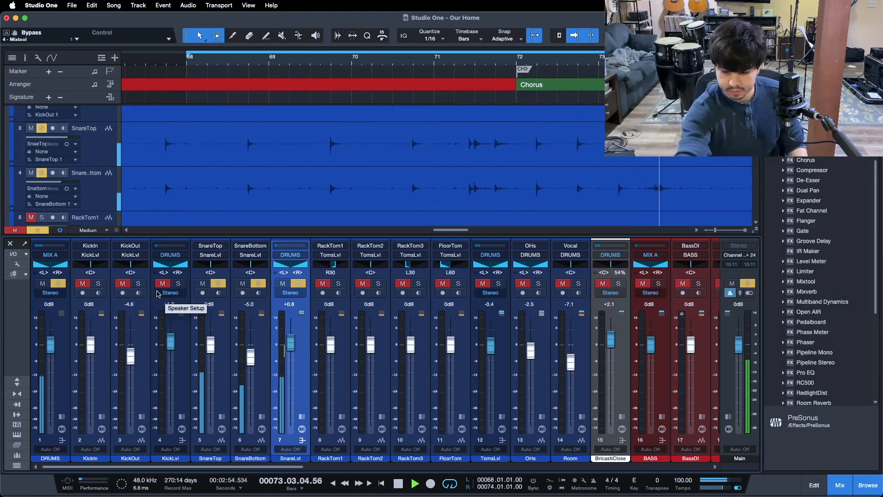
pyautogui.press('space')
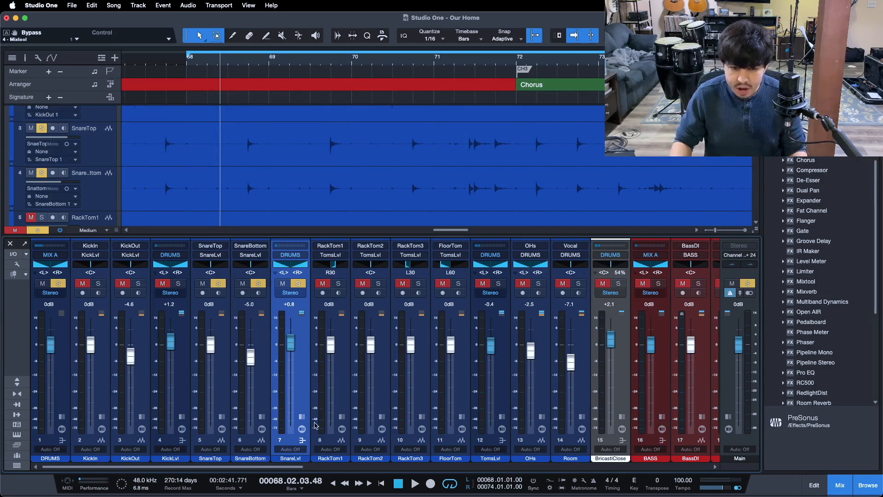
# Expand the SnareLvl channel's insert list and play the section again from its start.
pyautogui.click(301, 417)
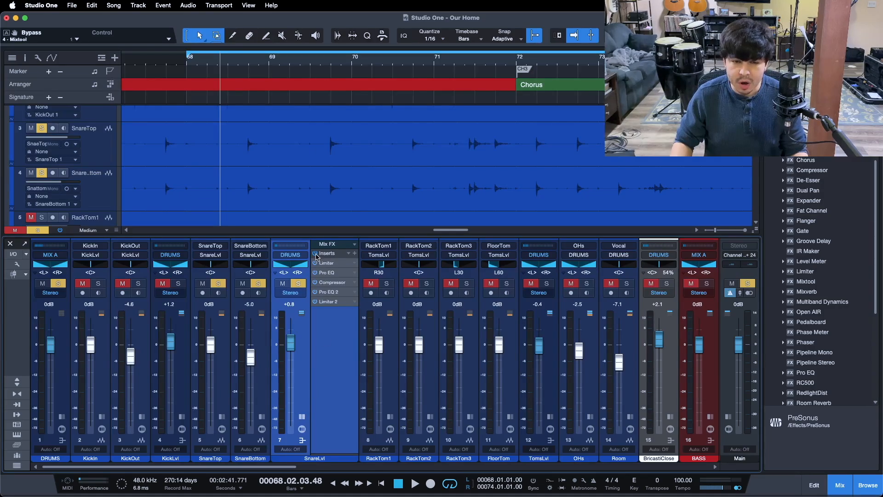
pyautogui.press('KP_1')
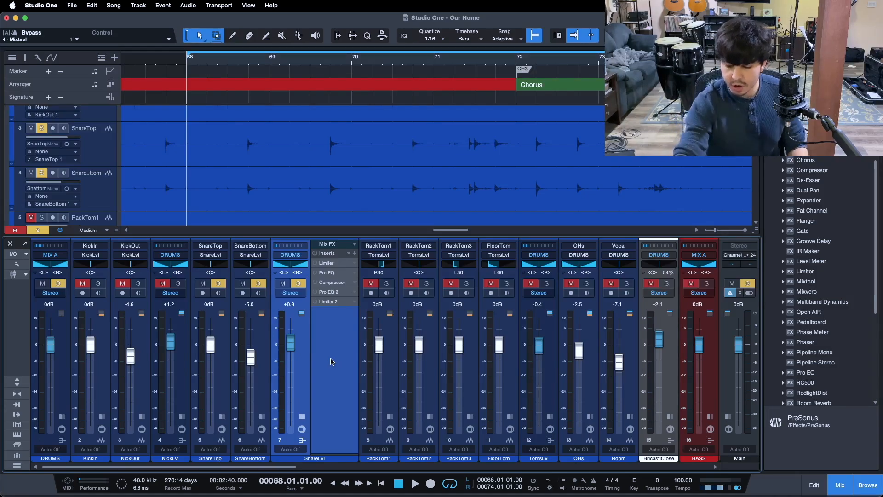
pyautogui.press('space')
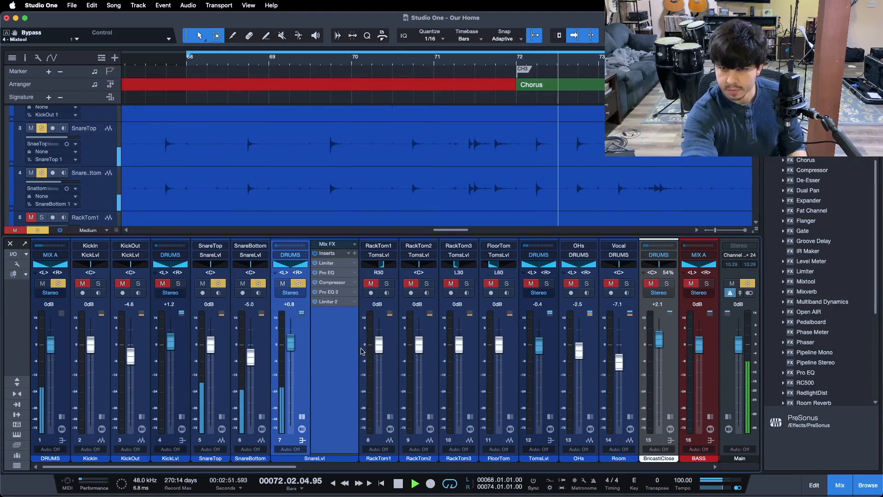
pyautogui.press('space')
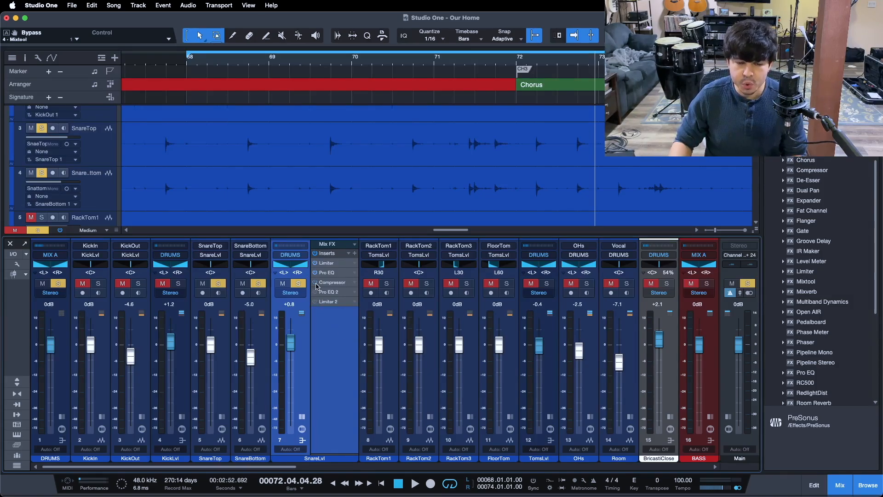
# Open the SnareLvl Limiter, reposition its window, and reset its reduction meter while the section plays.
pyautogui.click(326, 264)
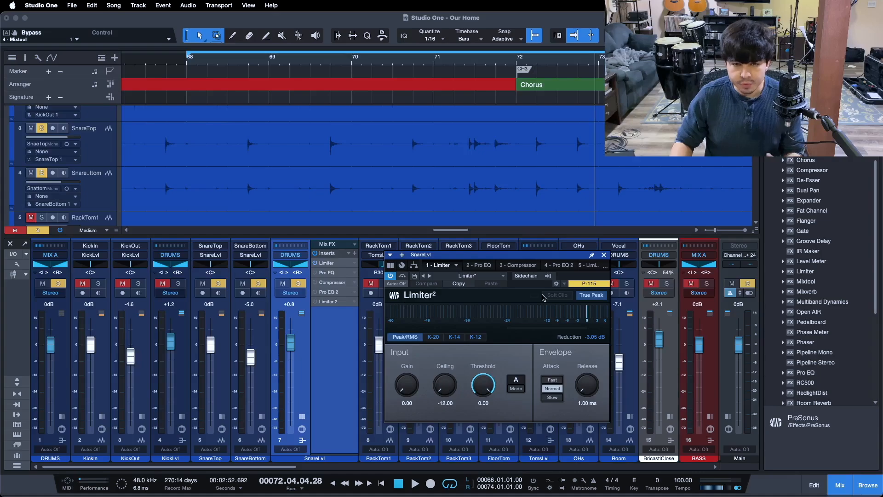
pyautogui.moveTo(513, 258); pyautogui.dragTo(425, 194)
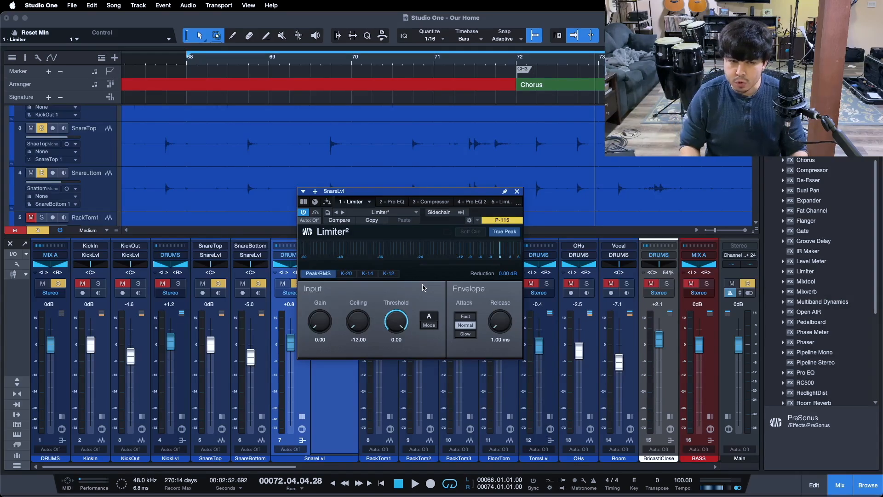
pyautogui.press('KP_1')
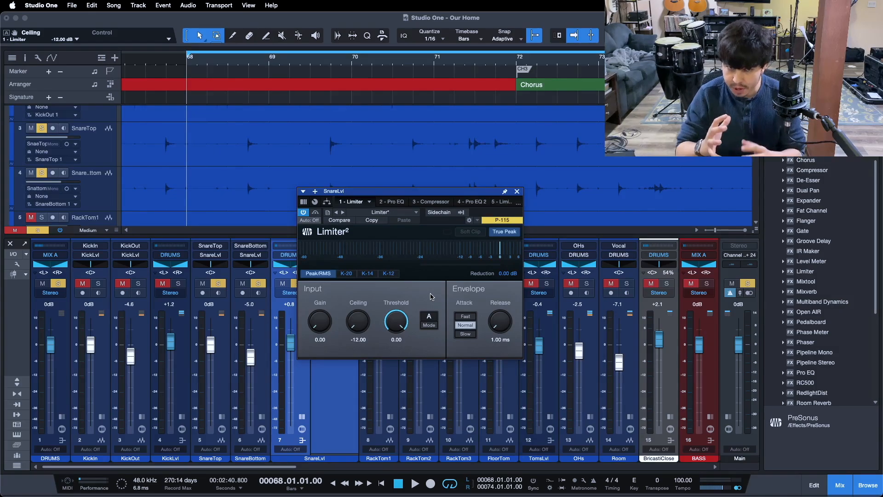
pyautogui.press('space')
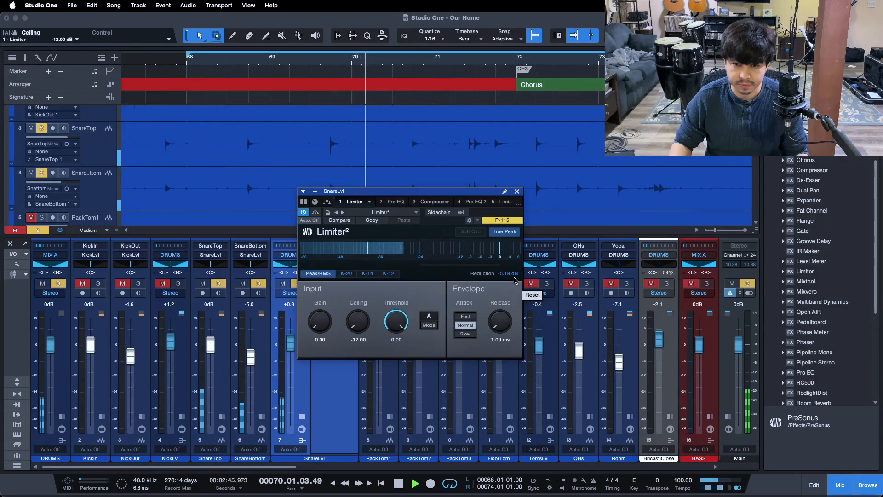
pyautogui.moveTo(410, 195); pyautogui.dragTo(552, 211)
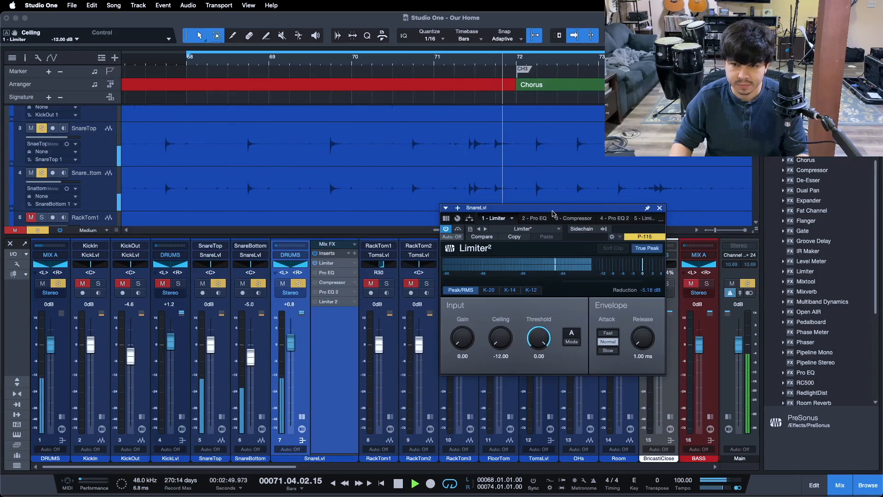
pyautogui.click(649, 290)
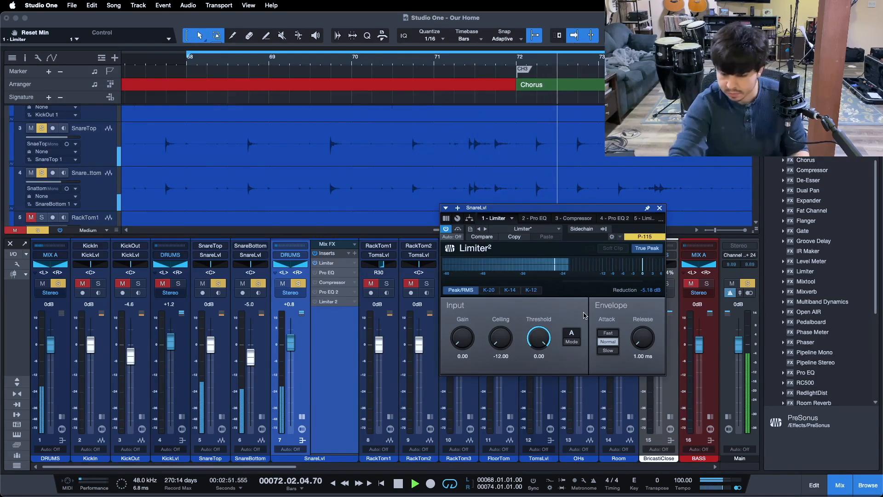
pyautogui.press('space')
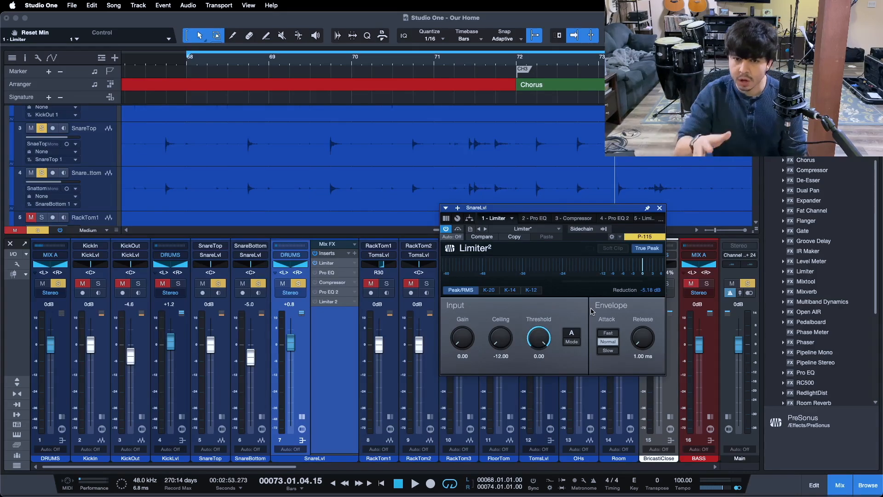
# Open the snare's Pro EQ and switch off its HF and HMF bands.
pyautogui.click(533, 218)
pyautogui.moveTo(675, 230); pyautogui.dragTo(439, 182)
pyautogui.click(209, 180)
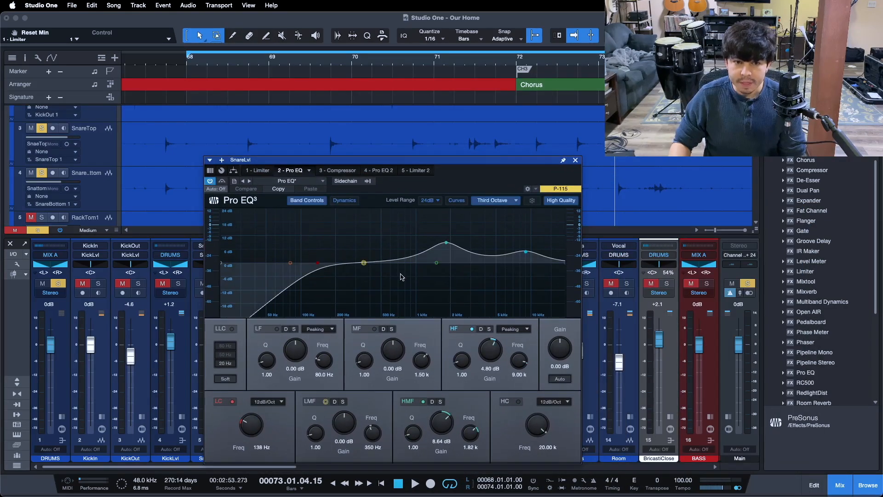
pyautogui.click(465, 329)
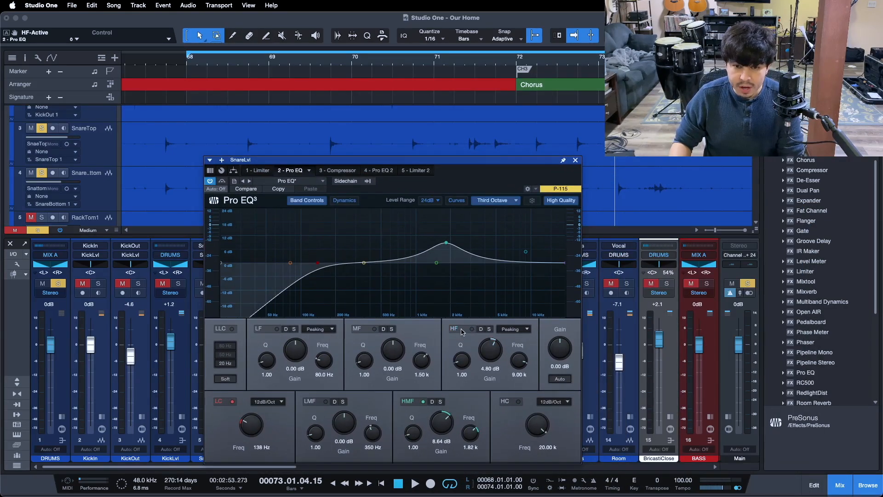
pyautogui.click(416, 402)
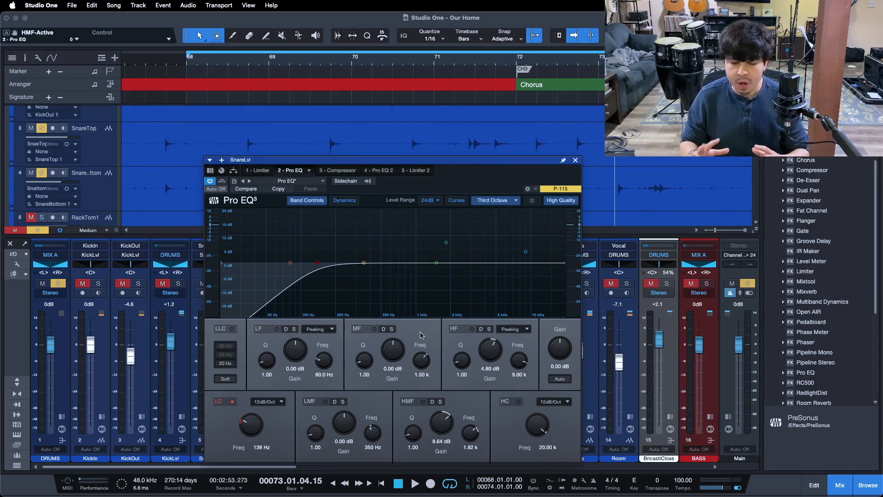
# Compare the Pro EQ's low-cut filter on and off during playback, leaving it switched on.
pyautogui.press('KP_1')
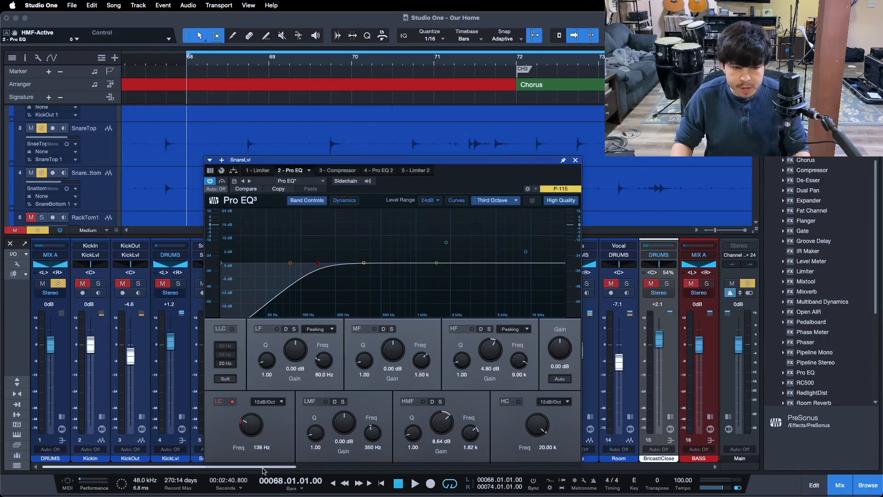
pyautogui.click(217, 402)
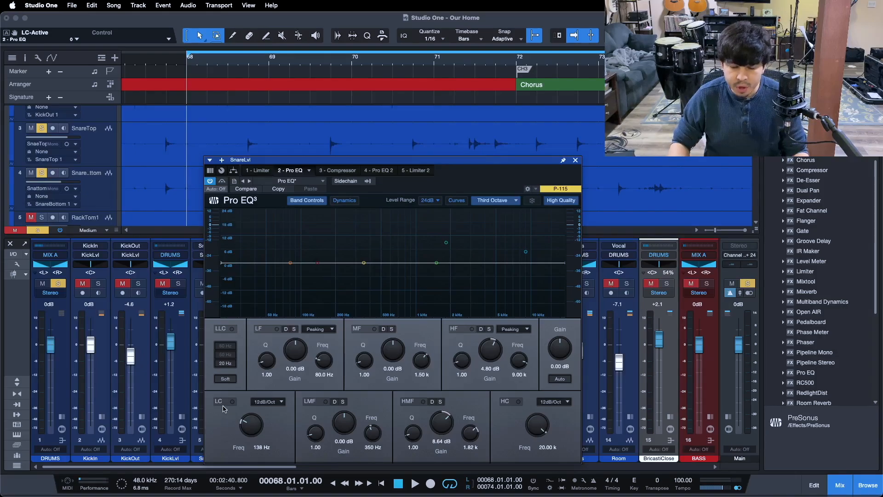
pyautogui.press('space')
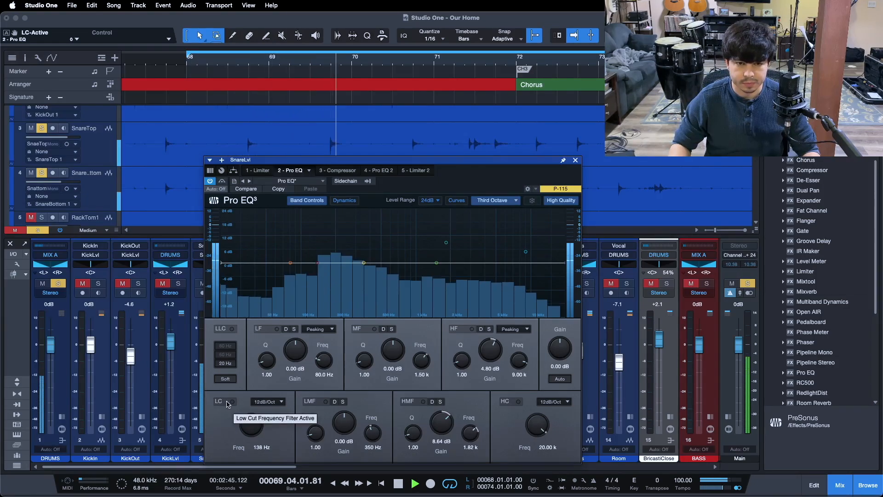
pyautogui.click(227, 403)
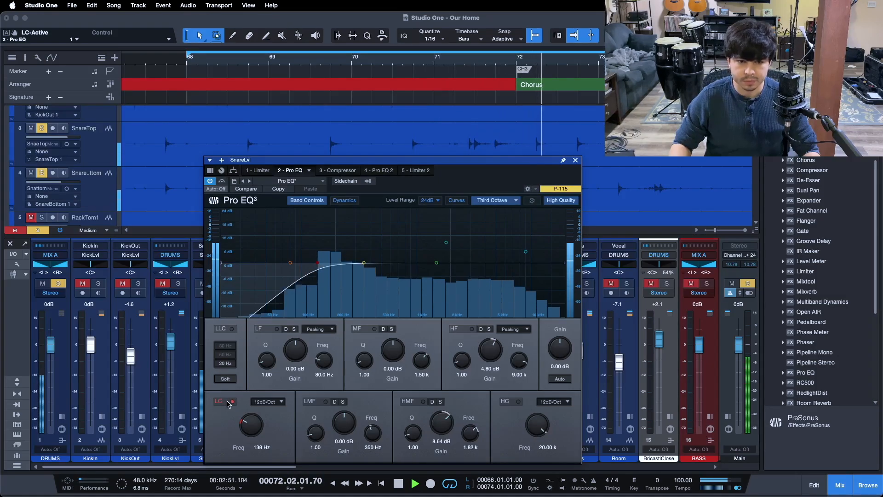
pyautogui.click(228, 403)
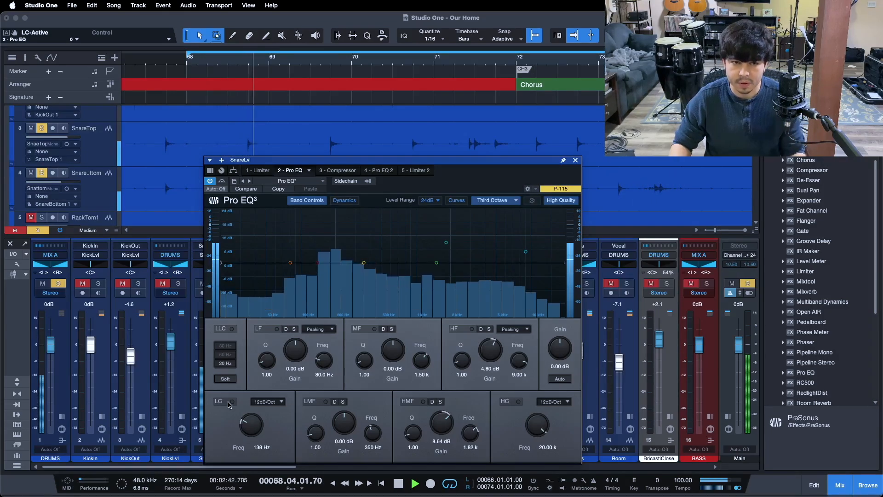
pyautogui.click(229, 404)
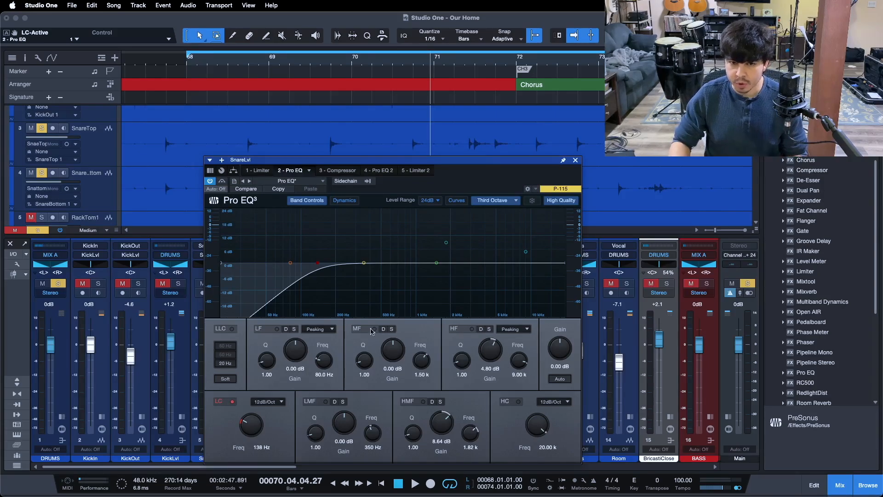
# Open the snare's Compressor insert, move its window, and switch the compressor on.
pyautogui.click(341, 170)
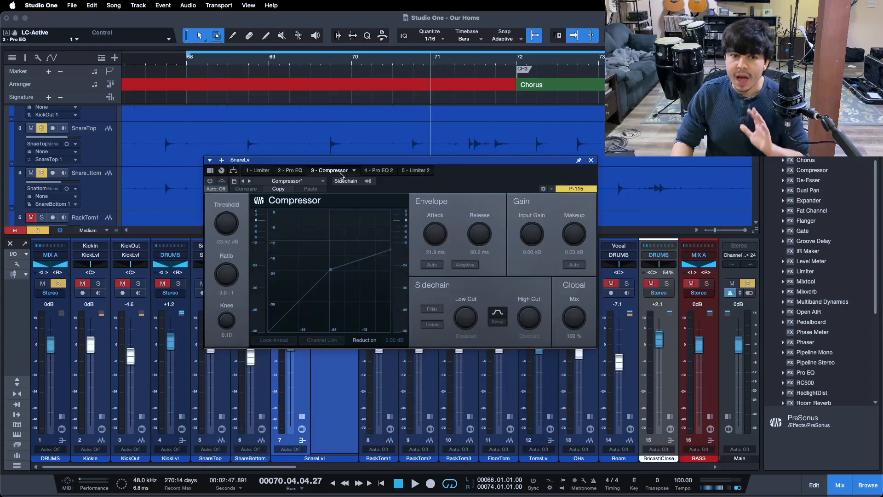
pyautogui.moveTo(455, 179); pyautogui.dragTo(458, 219)
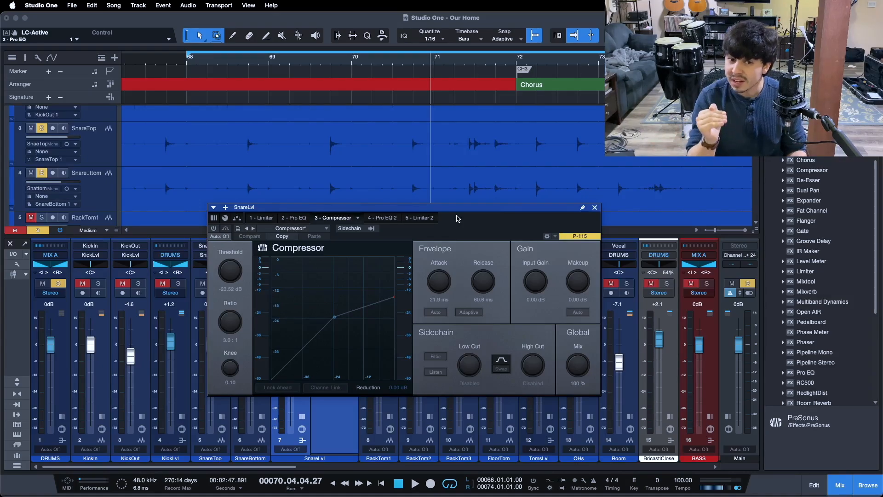
pyautogui.click(214, 228)
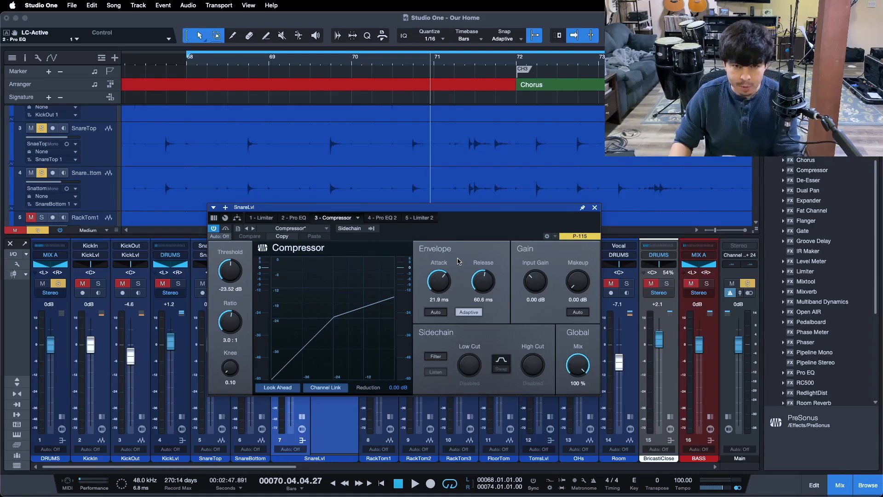
# Toggle the Compressor's bypass during playback to compare, leaving it active.
pyautogui.press('KP_1')
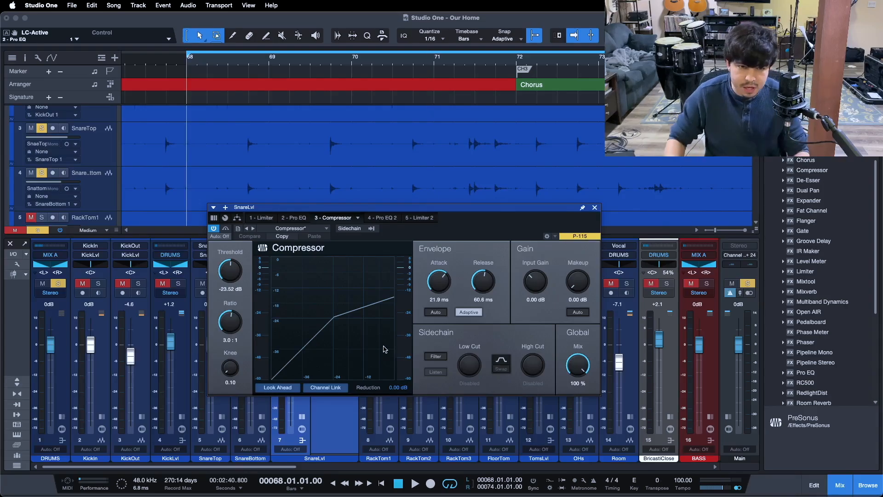
pyautogui.click(225, 229)
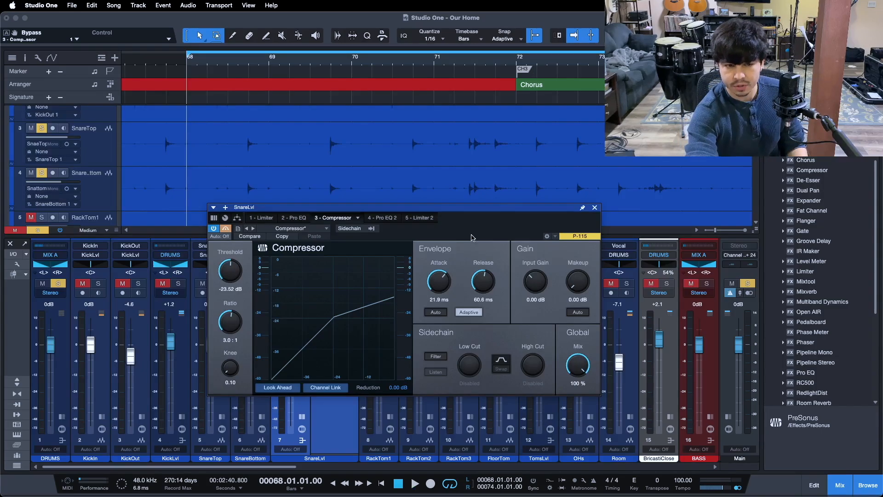
pyautogui.press('space')
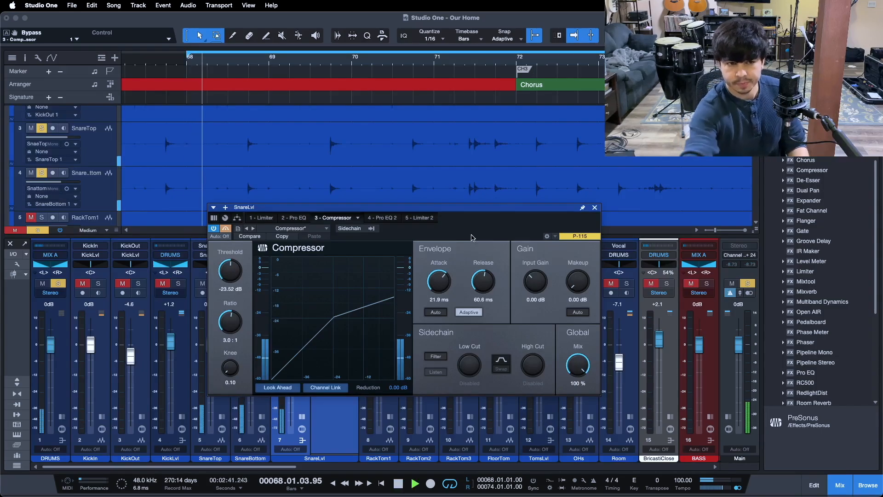
pyautogui.click(225, 230)
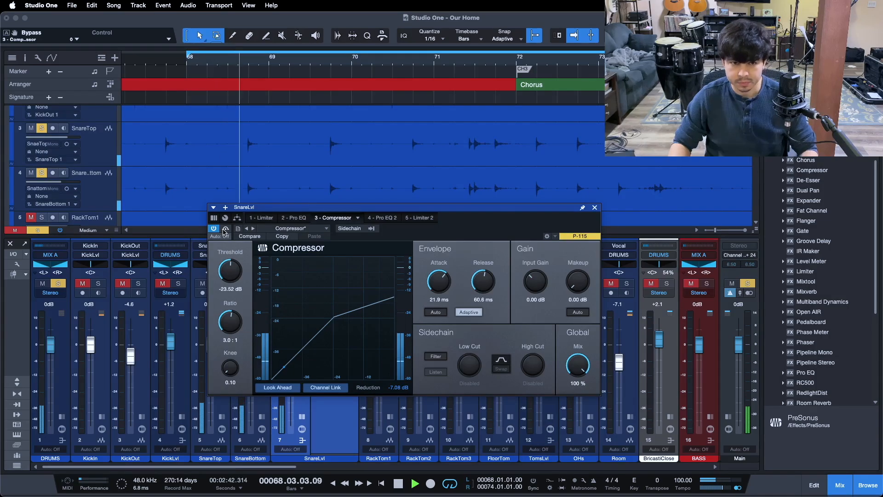
pyautogui.click(225, 229)
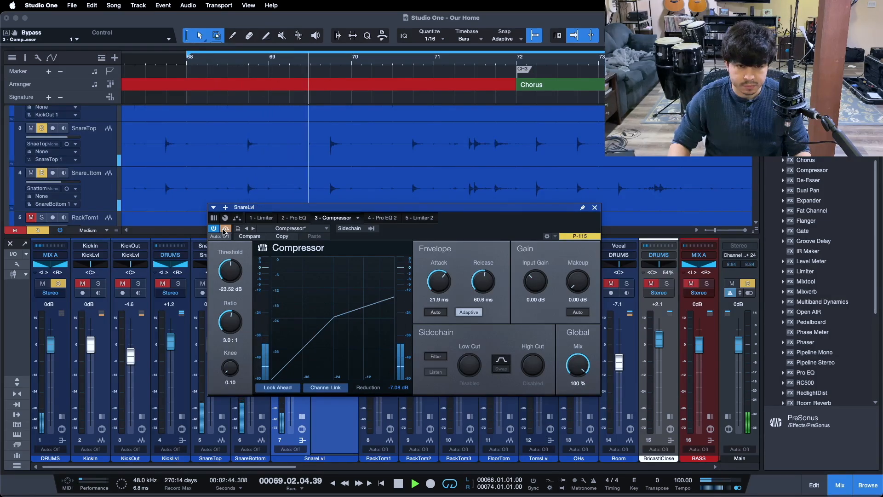
pyautogui.click(225, 229)
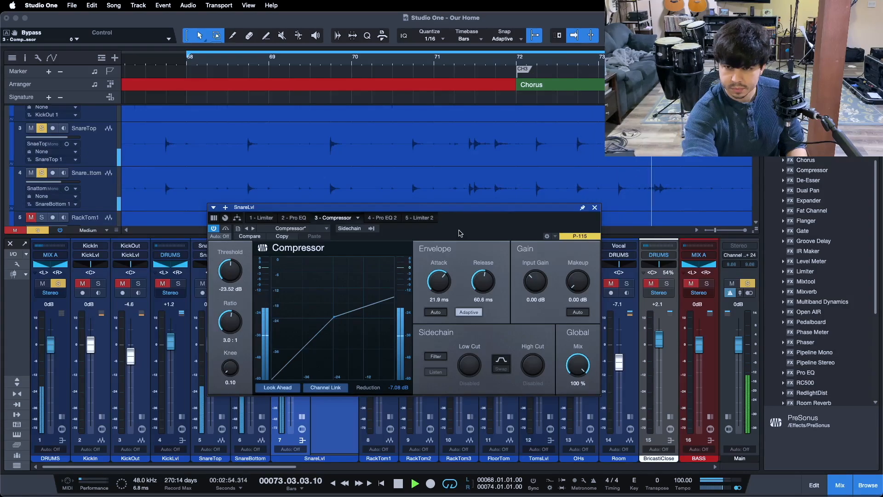
# Open the snare's Pro EQ insert, reposition its window, and switch the HF band back on.
pyautogui.press('space')
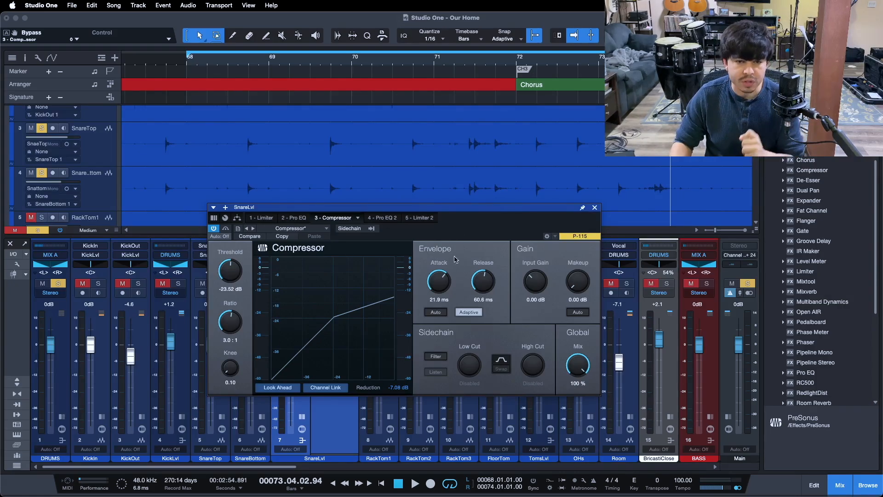
pyautogui.click(299, 219)
pyautogui.moveTo(486, 224); pyautogui.dragTo(543, 158)
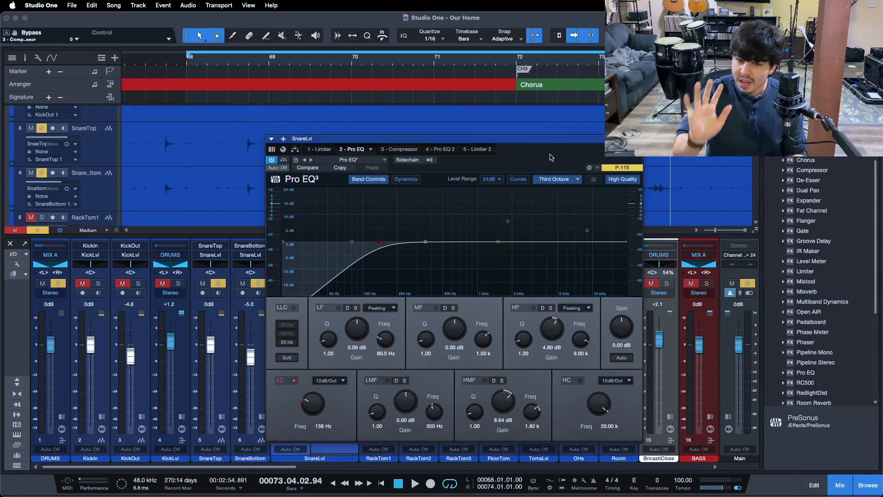
pyautogui.click(533, 308)
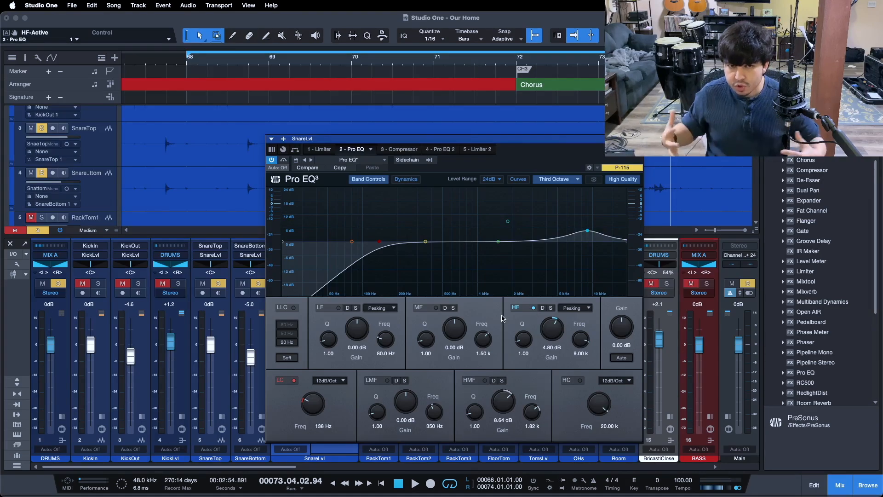
# Compare the Pro EQ's HF band on and off during playback, leaving it switched on.
pyautogui.press('space')
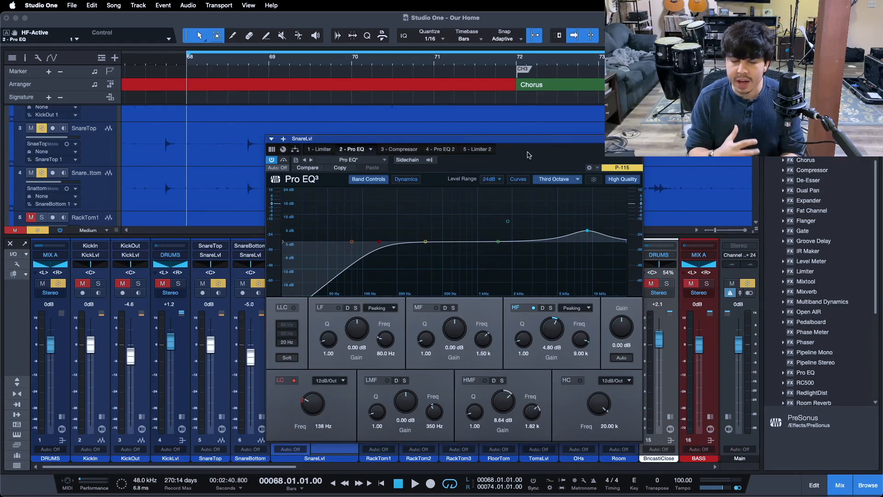
pyautogui.click(533, 307)
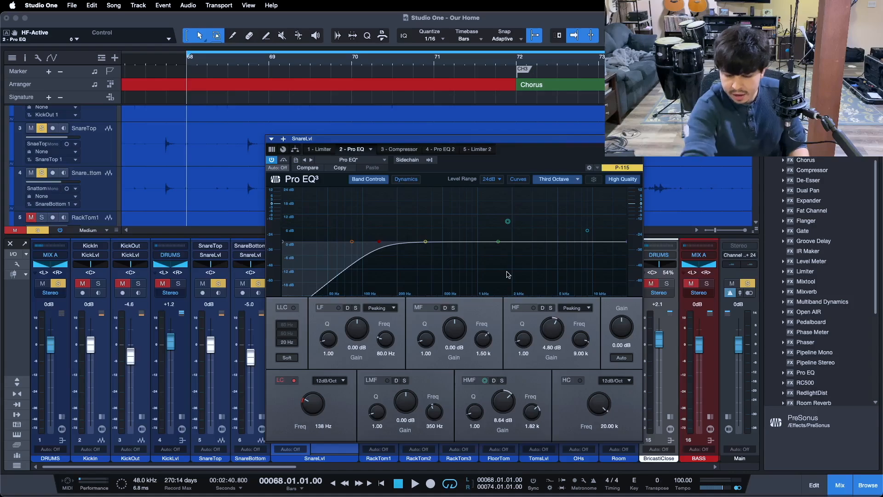
pyautogui.press('space')
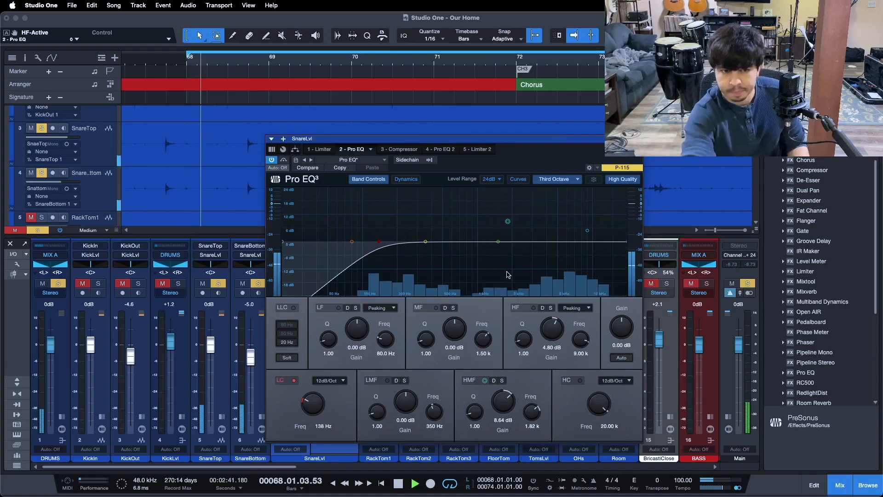
pyautogui.click(531, 309)
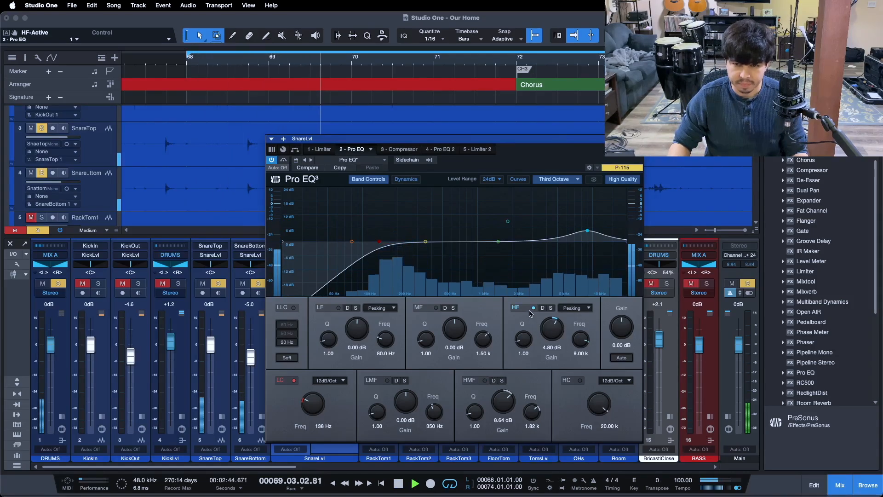
# Toggle the HMF band on and off during playback to compare, leaving it on, and stop playback.
pyautogui.click(476, 383)
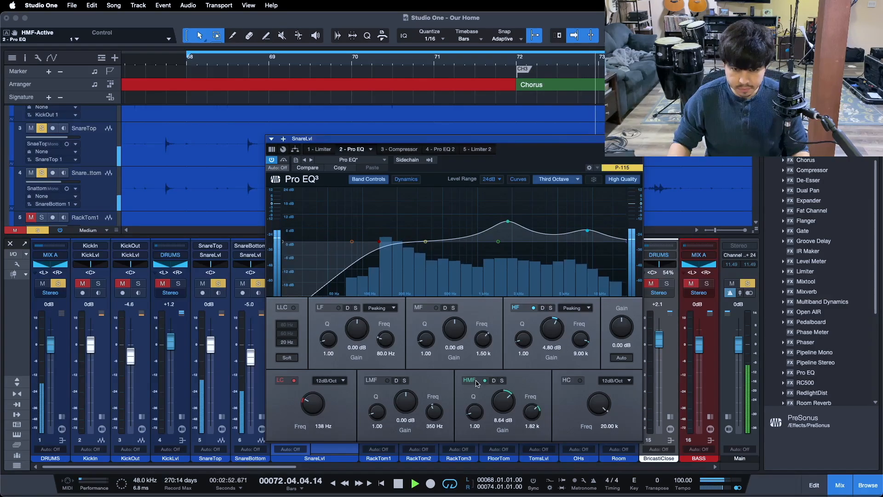
pyautogui.click(477, 383)
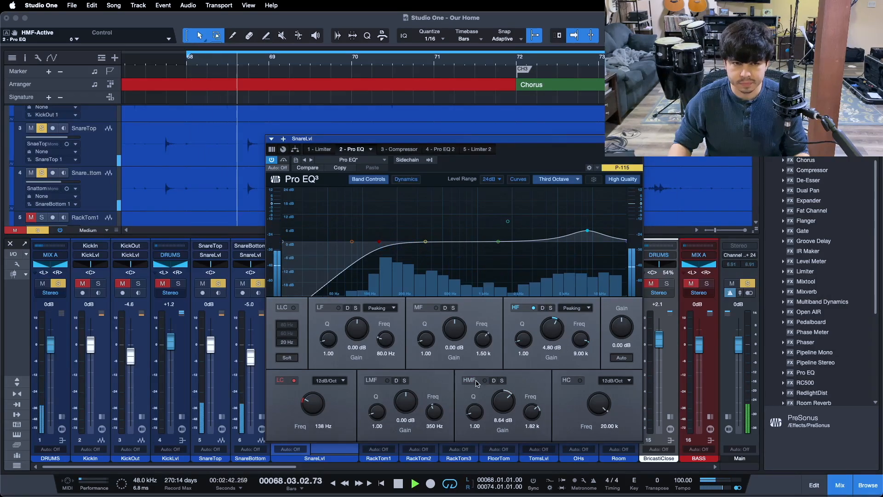
pyautogui.click(477, 383)
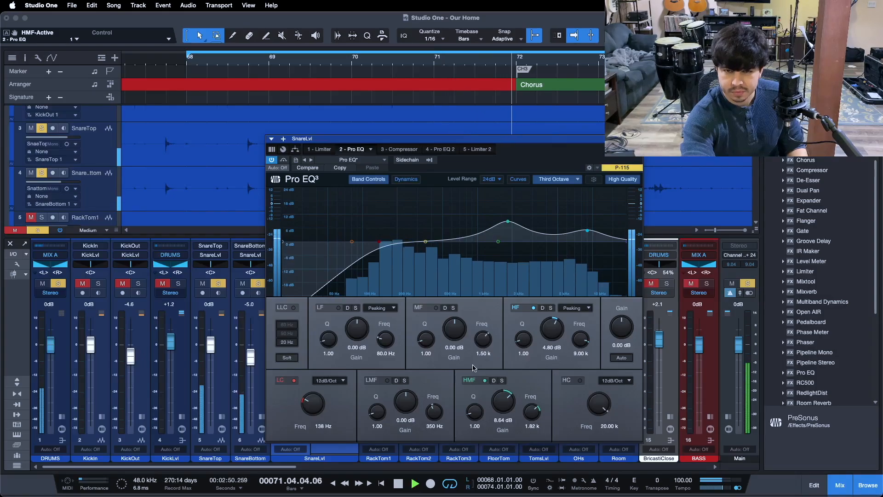
pyautogui.press('space')
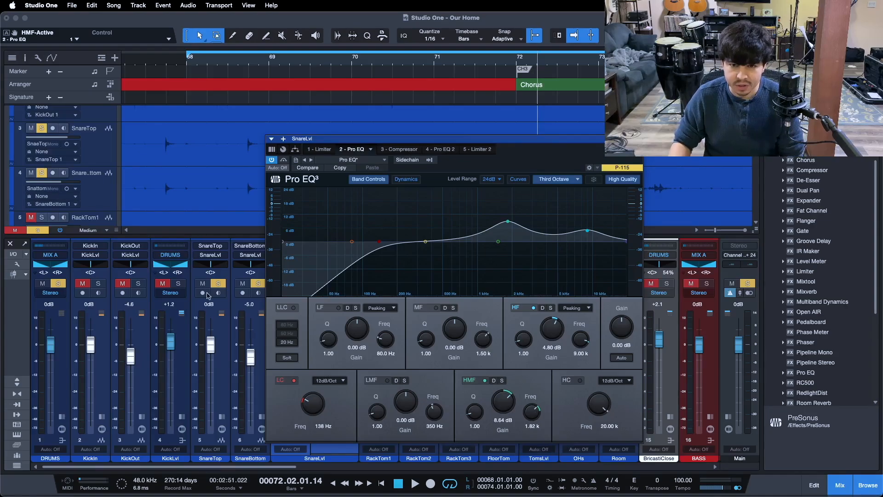
# Open the Pro EQ 2 insert, switch the plugin on, and compare its bypass on and off during playback.
pyautogui.click(447, 152)
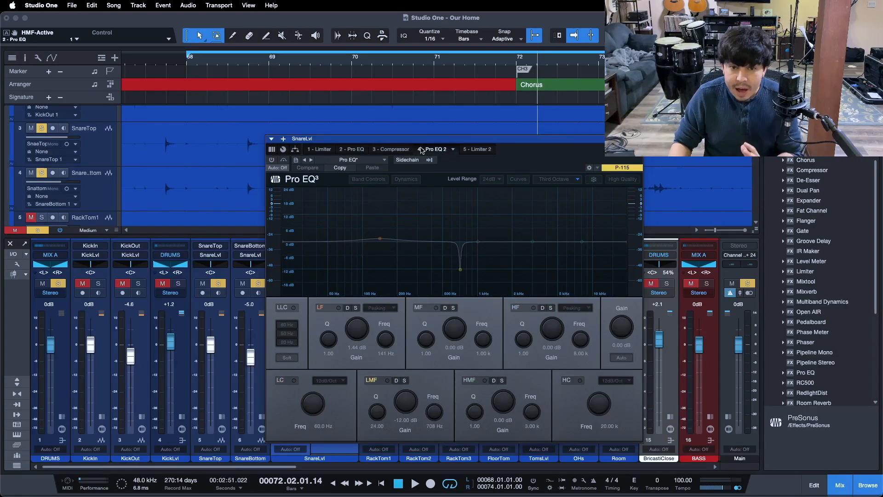
pyautogui.click(272, 160)
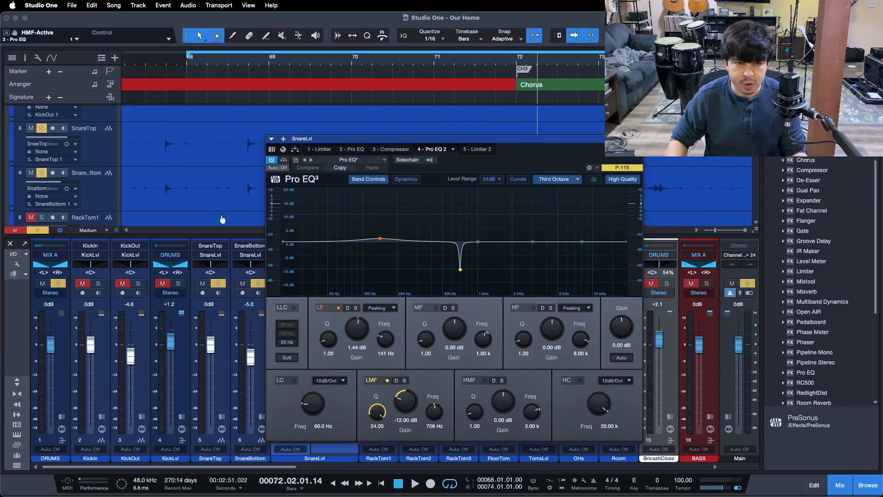
pyautogui.click(284, 159)
pyautogui.press('space')
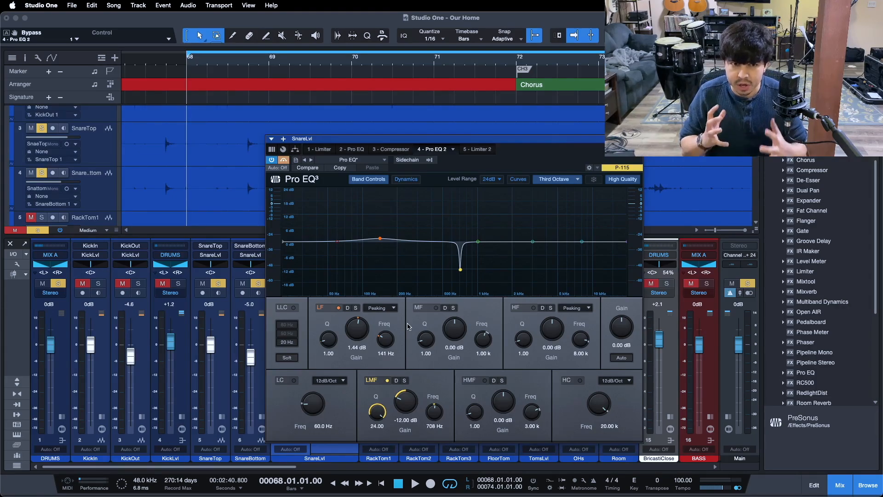
pyautogui.press('space')
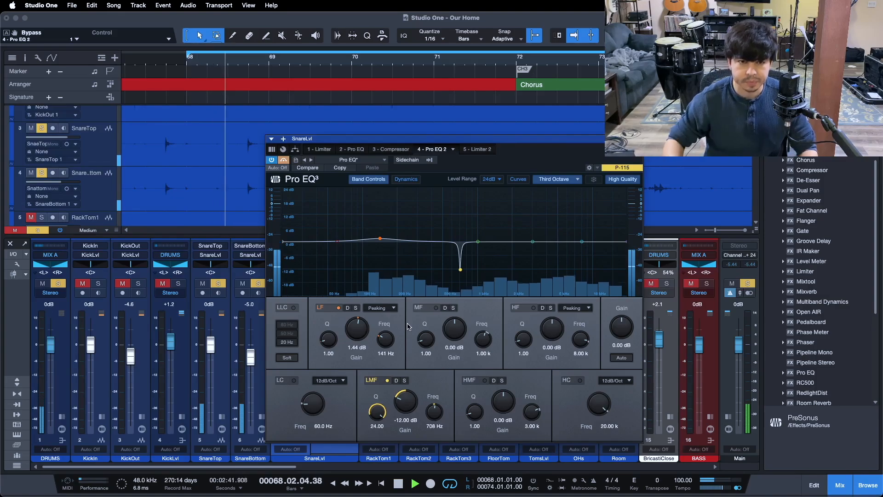
pyautogui.click(284, 161)
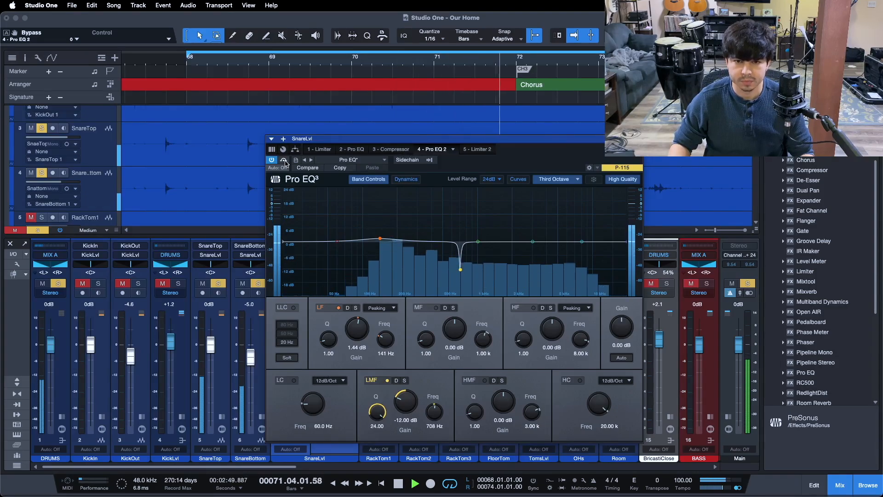
pyautogui.click(283, 160)
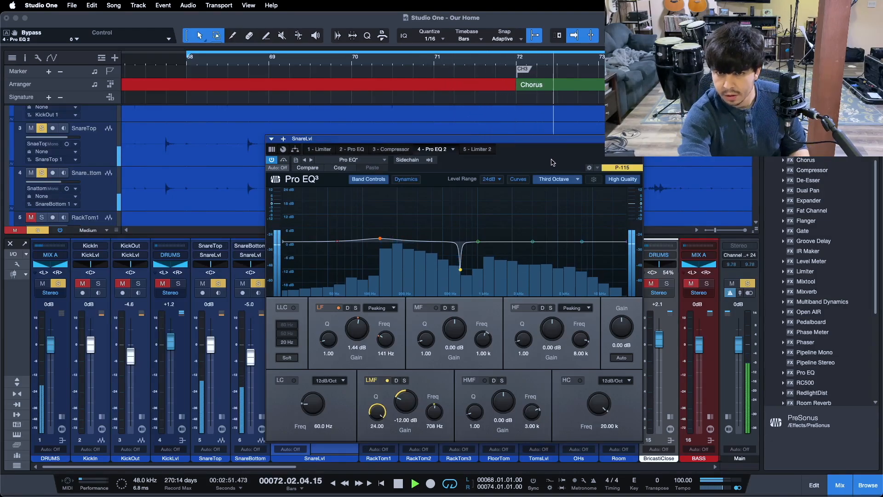
pyautogui.press('space')
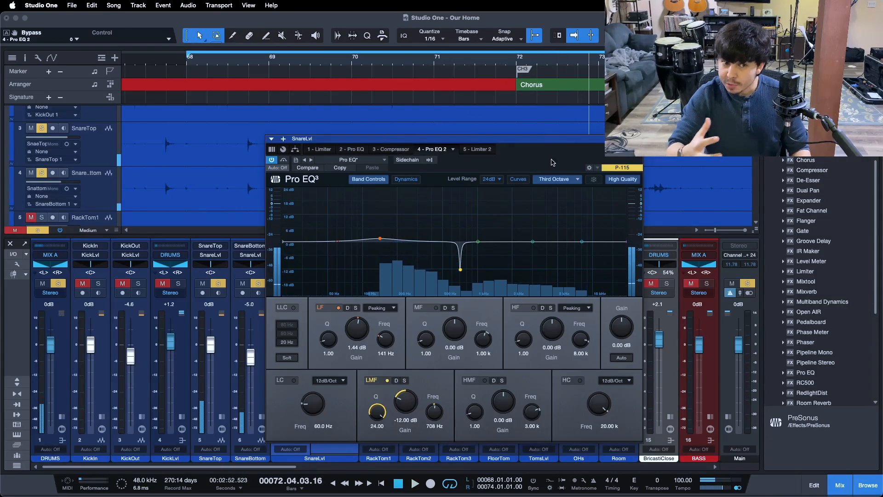
# Close the plugin window and replay the section from its start.
pyautogui.click(177, 285)
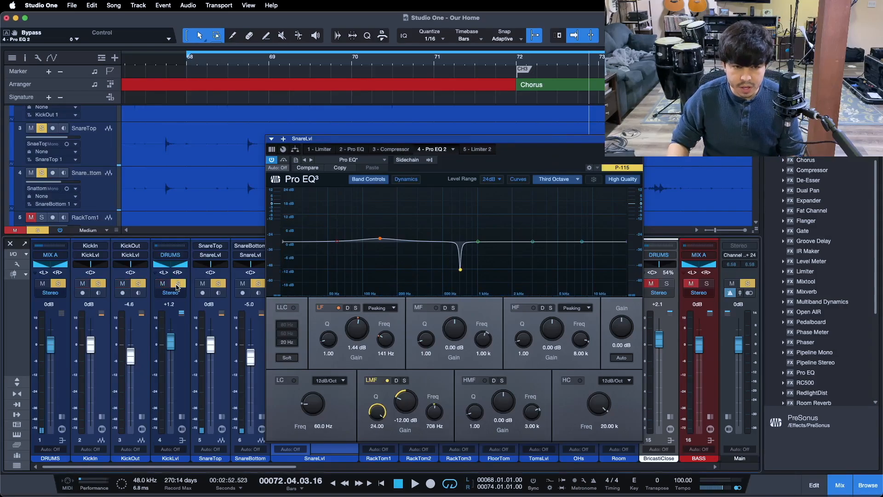
pyautogui.click(638, 138)
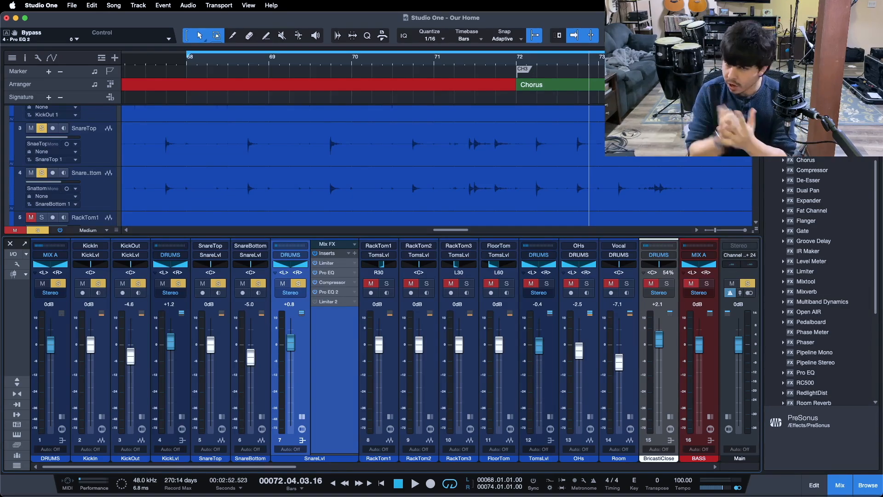
pyautogui.press('KP_1')
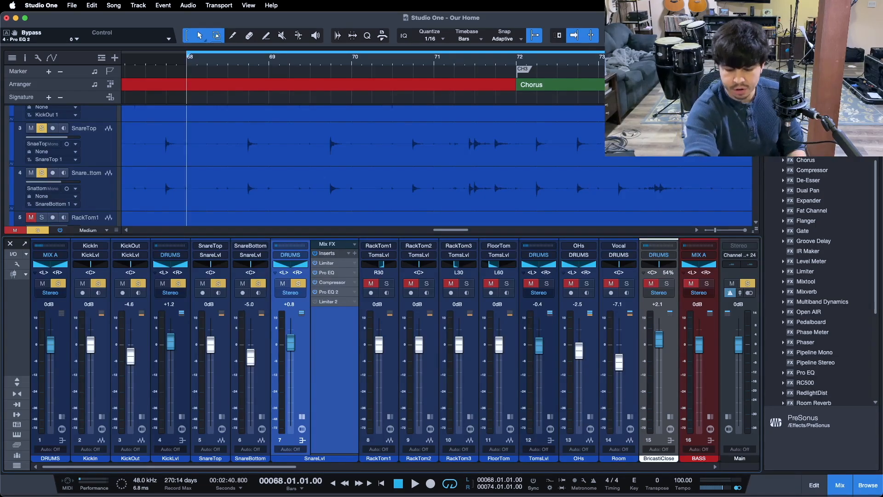
pyautogui.press('space')
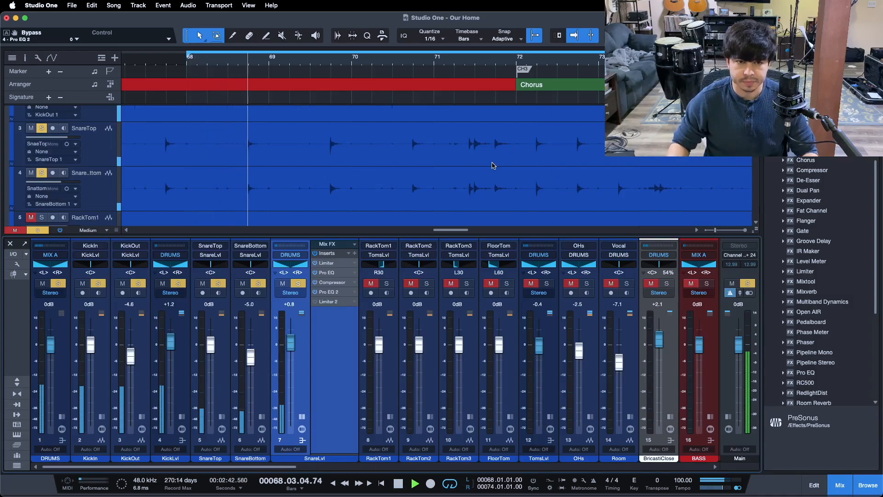
# Open the Limiter 2 insert and move its window beside the snare's insert list during playback.
pyautogui.click(327, 302)
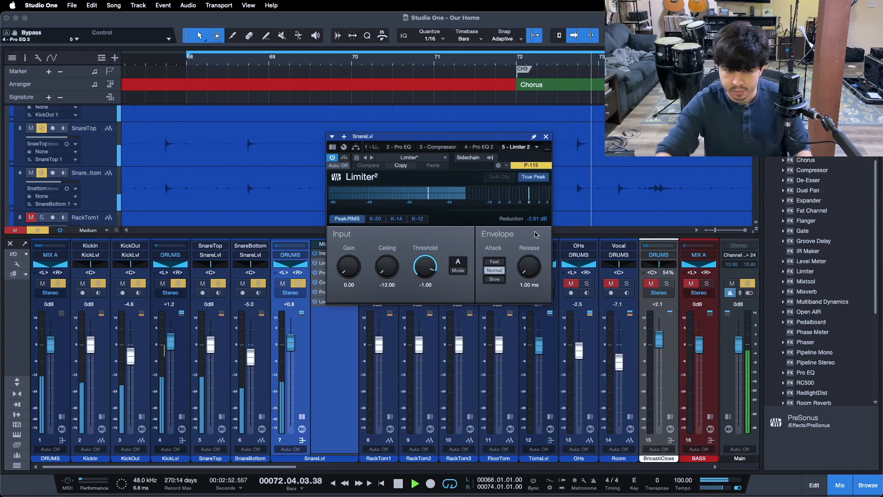
pyautogui.press('space')
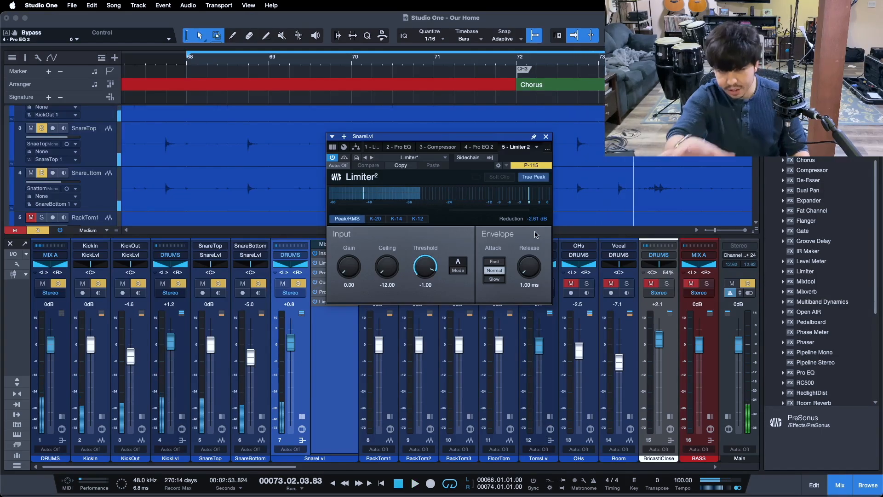
pyautogui.moveTo(488, 139); pyautogui.dragTo(567, 258)
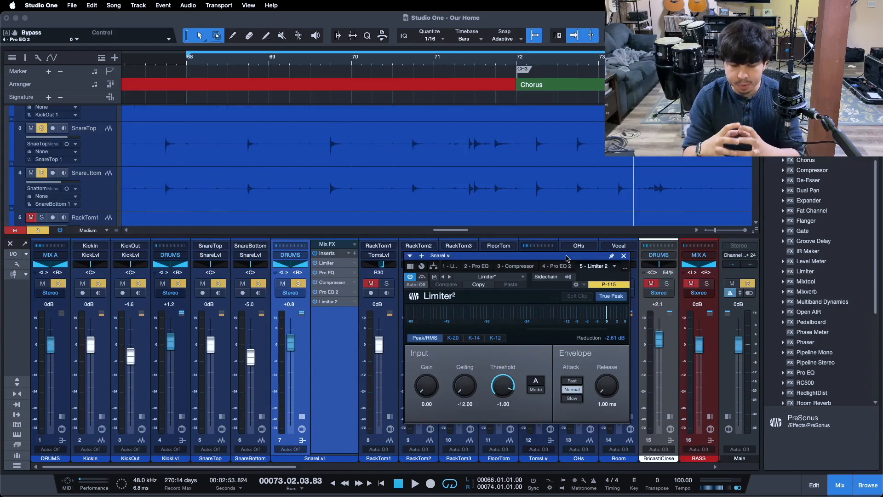
pyautogui.press('space')
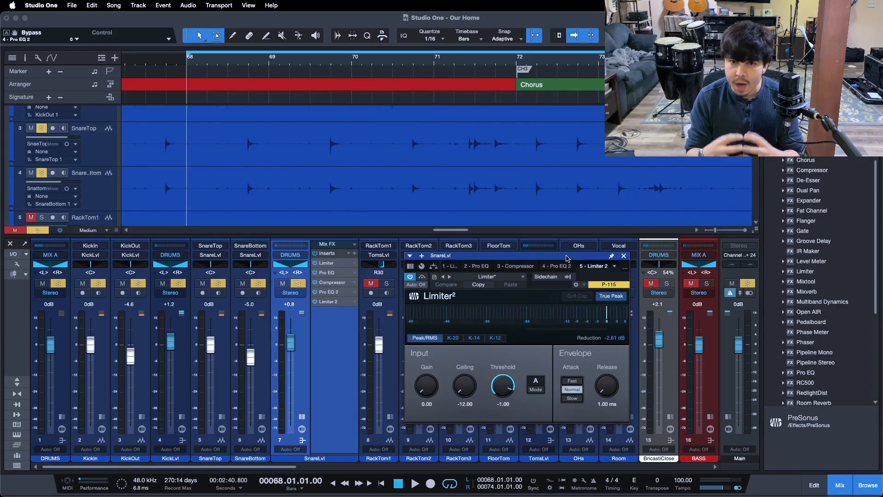
# Unsolo the snare to hear it in the full mix and close the Limiter 2 window.
pyautogui.press('s')
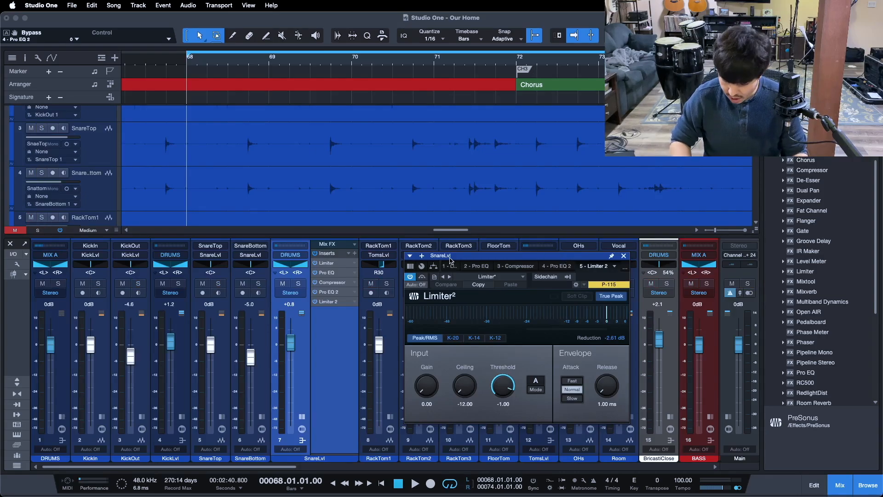
pyautogui.press('space')
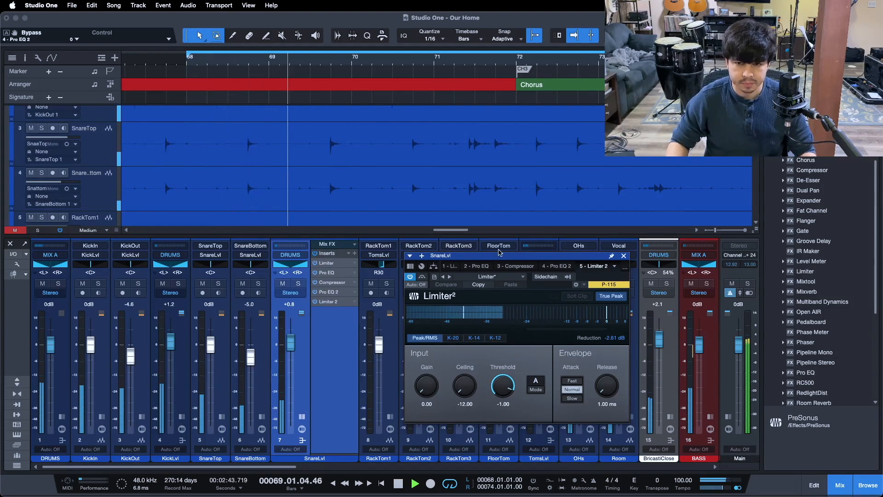
pyautogui.click(624, 256)
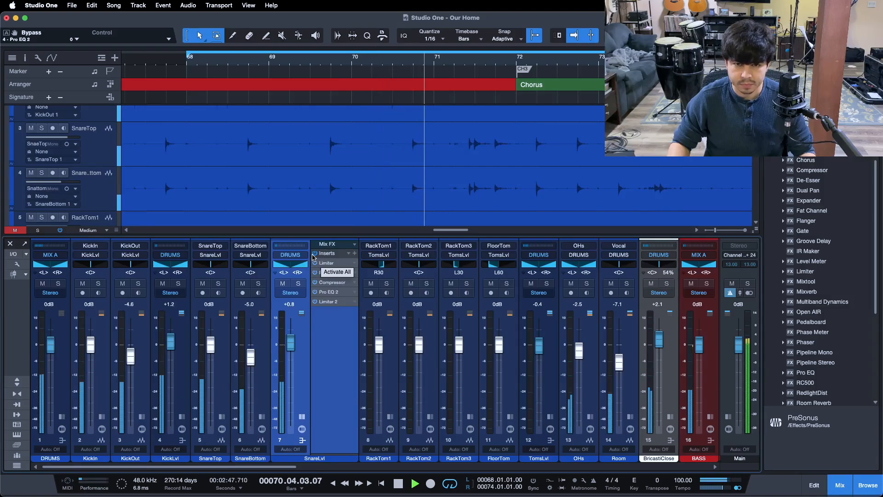
# Toggle all of the snare's inserts off and on to compare the processed and unprocessed sound.
pyautogui.click(313, 255)
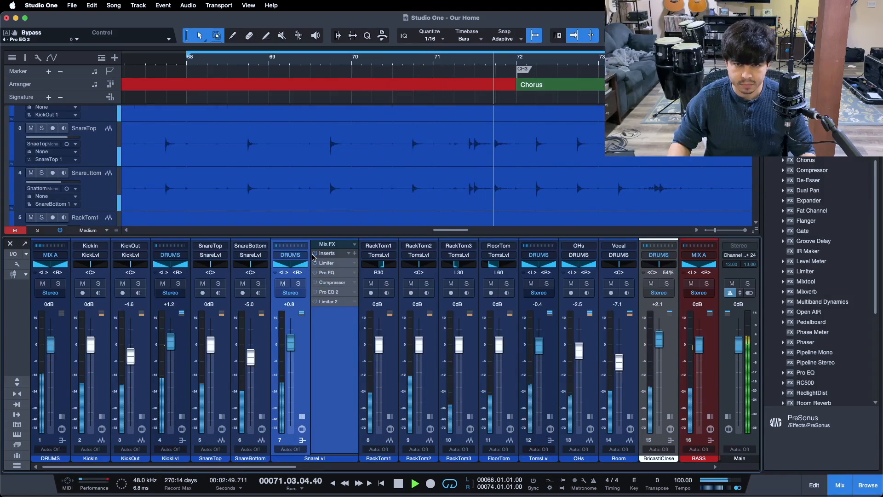
pyautogui.click(314, 254)
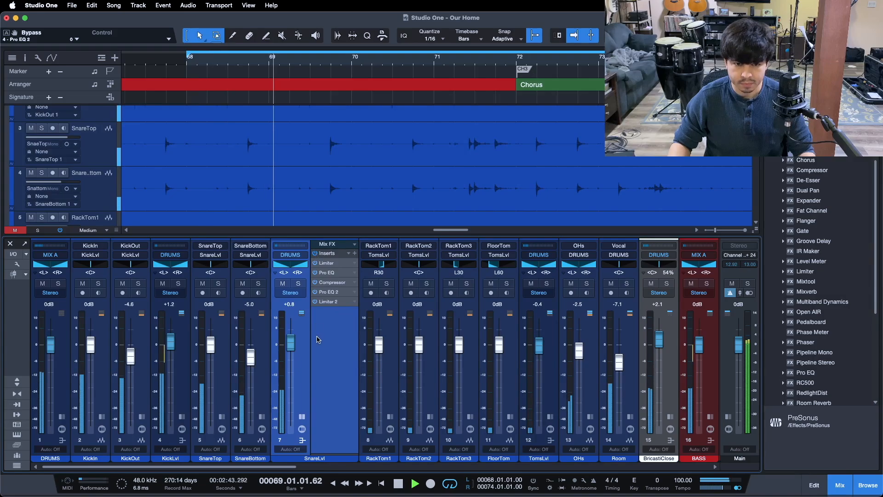
pyautogui.click(316, 254)
pyautogui.click(316, 254)
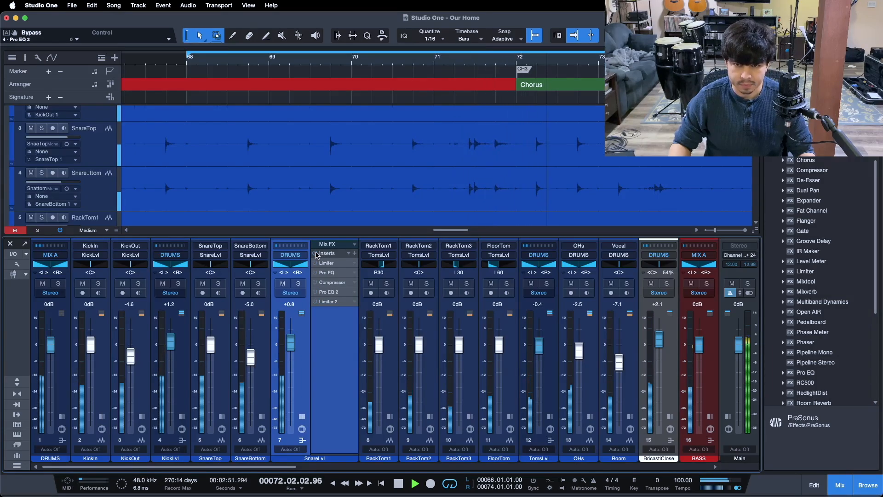
# Solo the snare channel again, then open the first Limiter insert and move its window.
pyautogui.click(300, 284)
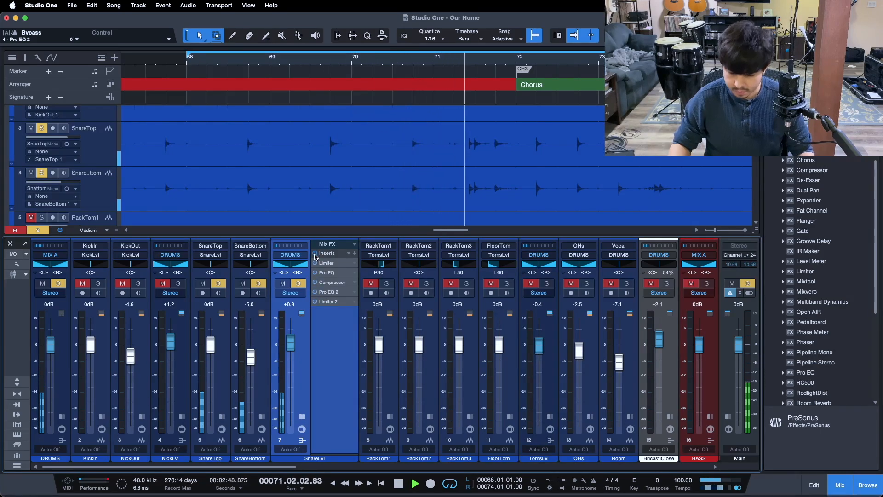
pyautogui.press('space')
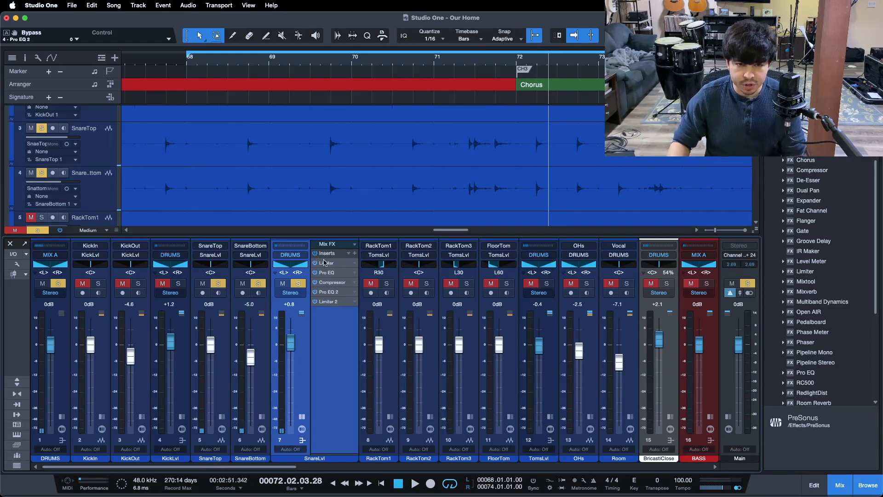
pyautogui.doubleClick(324, 262)
pyautogui.moveTo(540, 207); pyautogui.dragTo(469, 208)
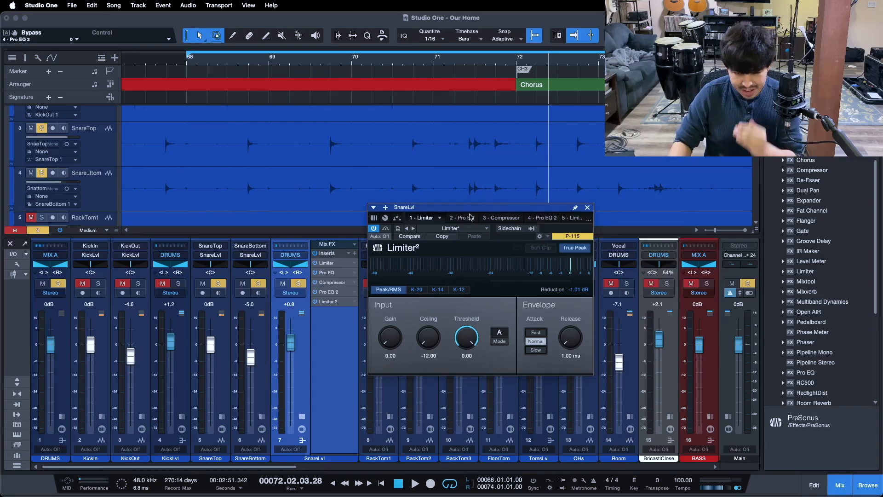
# Step through the Pro EQ, Compressor and Pro EQ 2 tabs to review the snare's insert chain.
pyautogui.click(471, 217)
pyautogui.moveTo(621, 234); pyautogui.dragTo(508, 168)
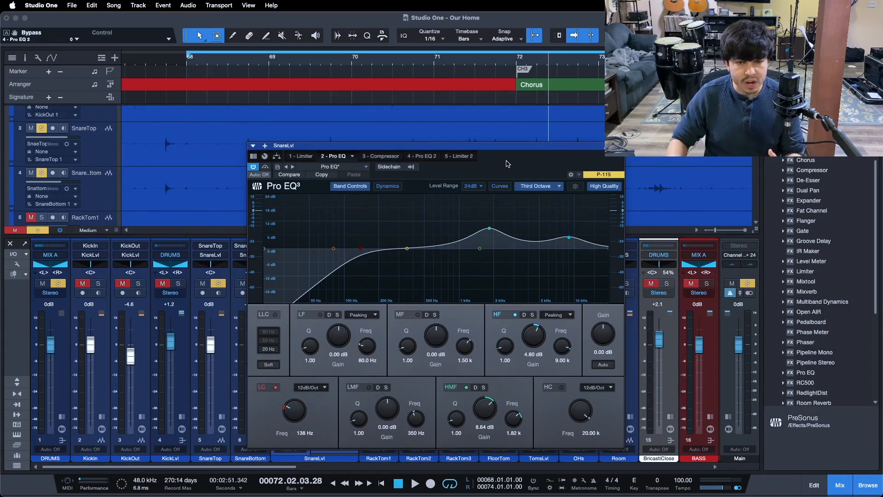
pyautogui.click(388, 157)
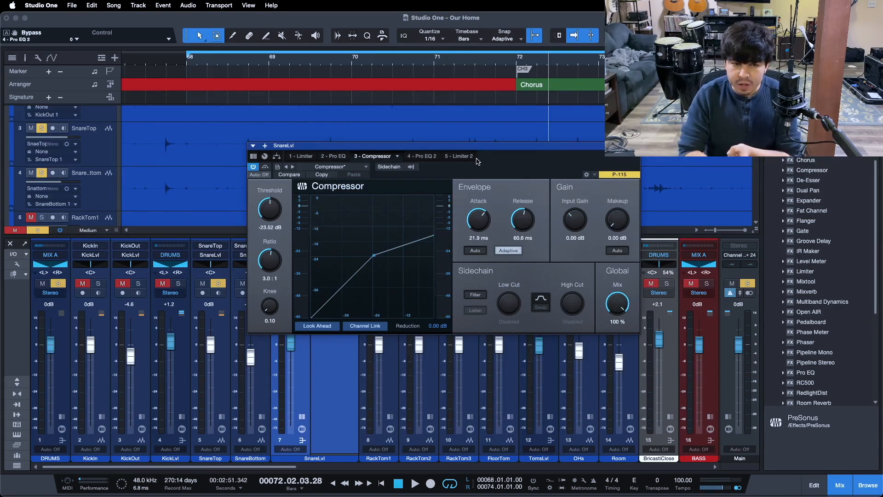
pyautogui.click(342, 155)
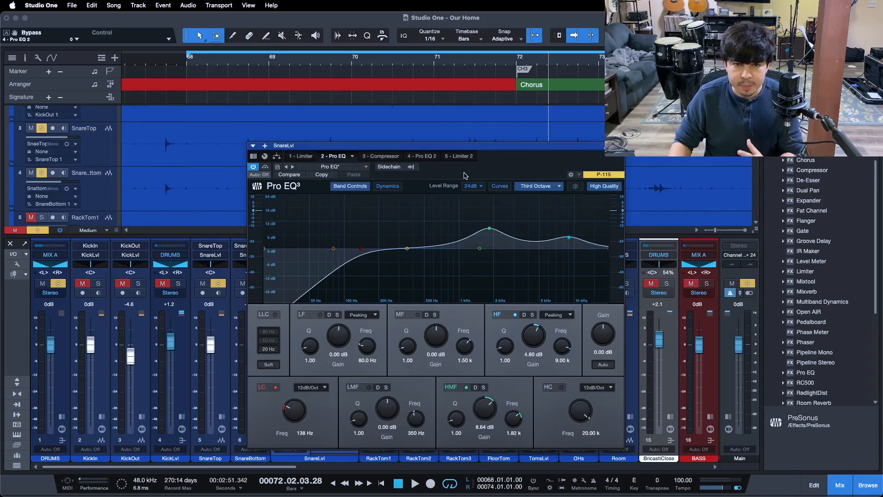
pyautogui.click(429, 157)
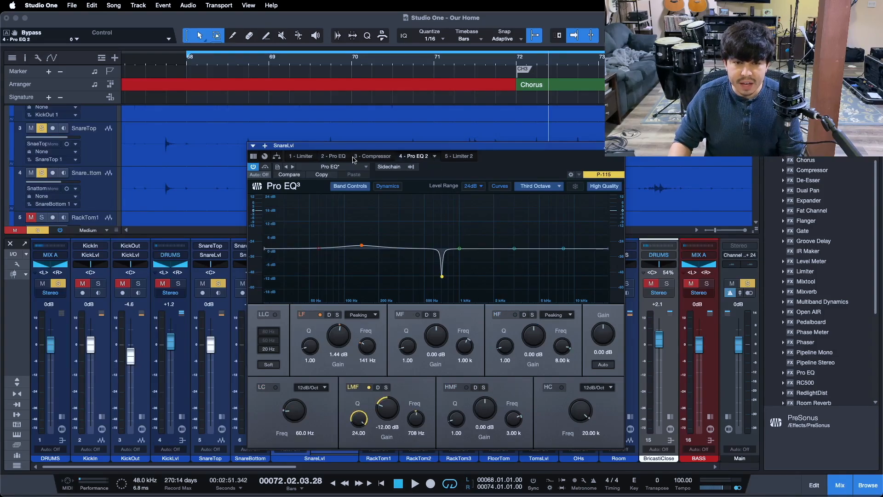
pyautogui.moveTo(423, 157)
pyautogui.mouseDown()
pyautogui.moveTo(355, 157)
pyautogui.moveTo(414, 157)
pyautogui.mouseUp()
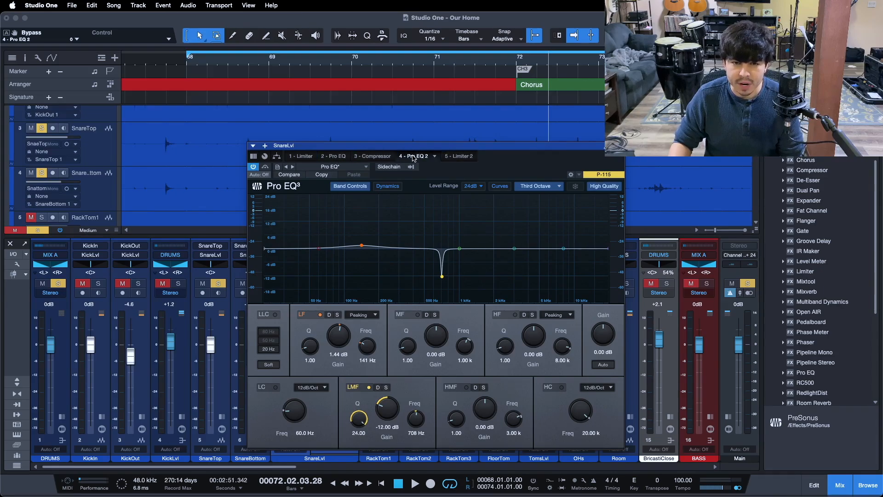